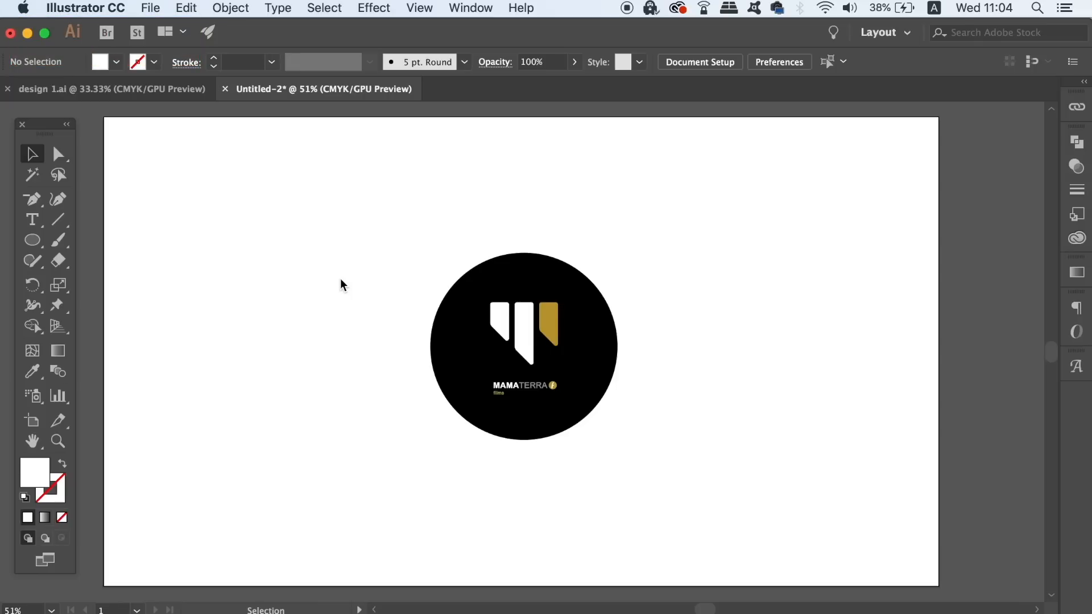
- Open the Actions panel and run the default Delete Unused Panel Items action on the document
click(471, 8)
key(super+shift+slash)
mouse_move(471, 8)
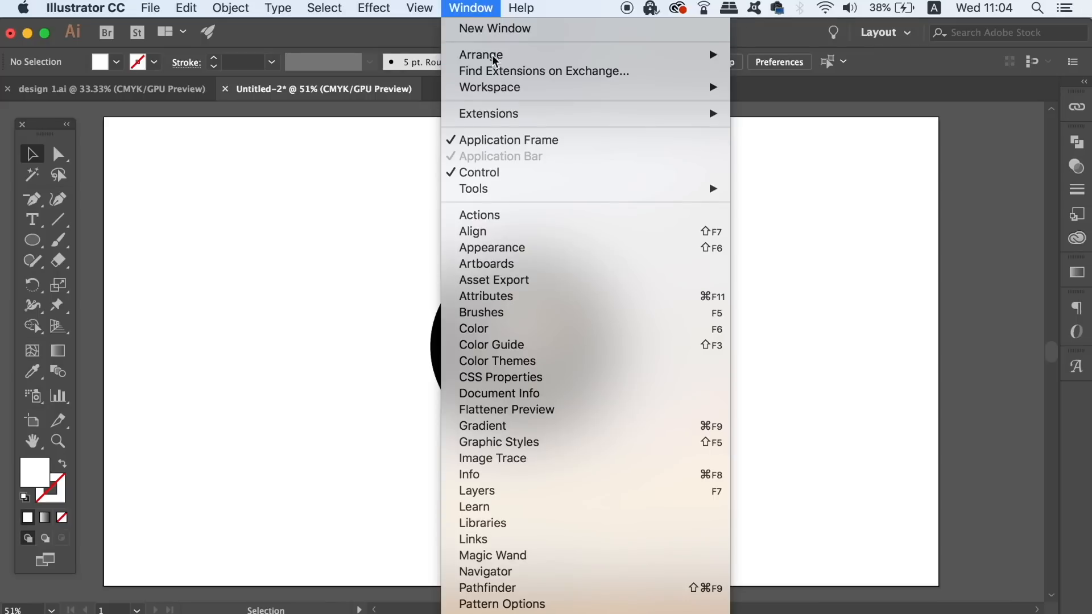
click(552, 216)
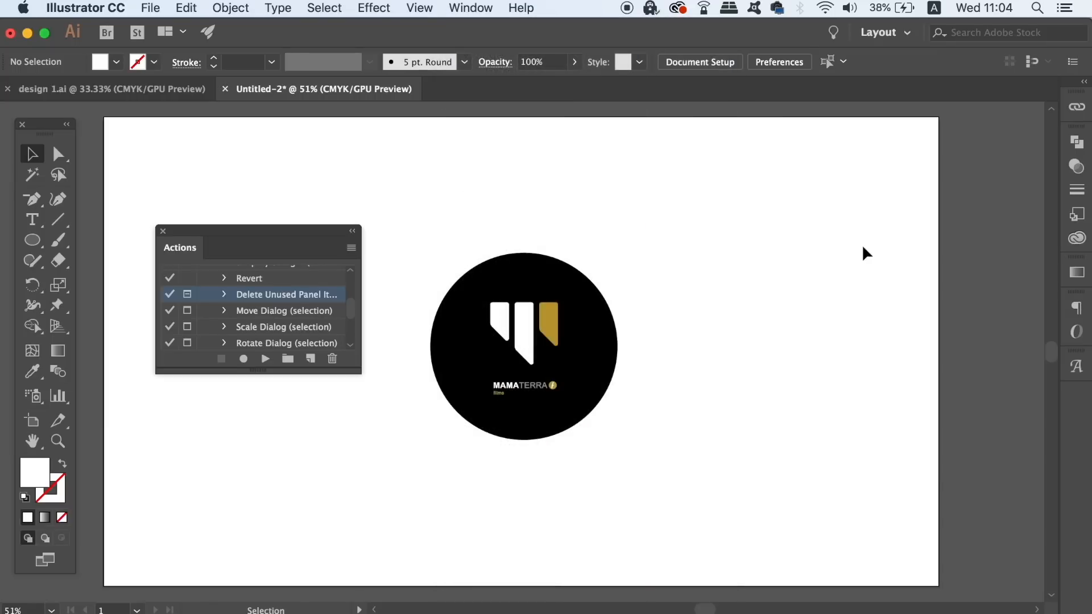
mouse_move(350, 304)
mouse_down()
mouse_move(347, 282)
mouse_move(345, 307)
mouse_up()
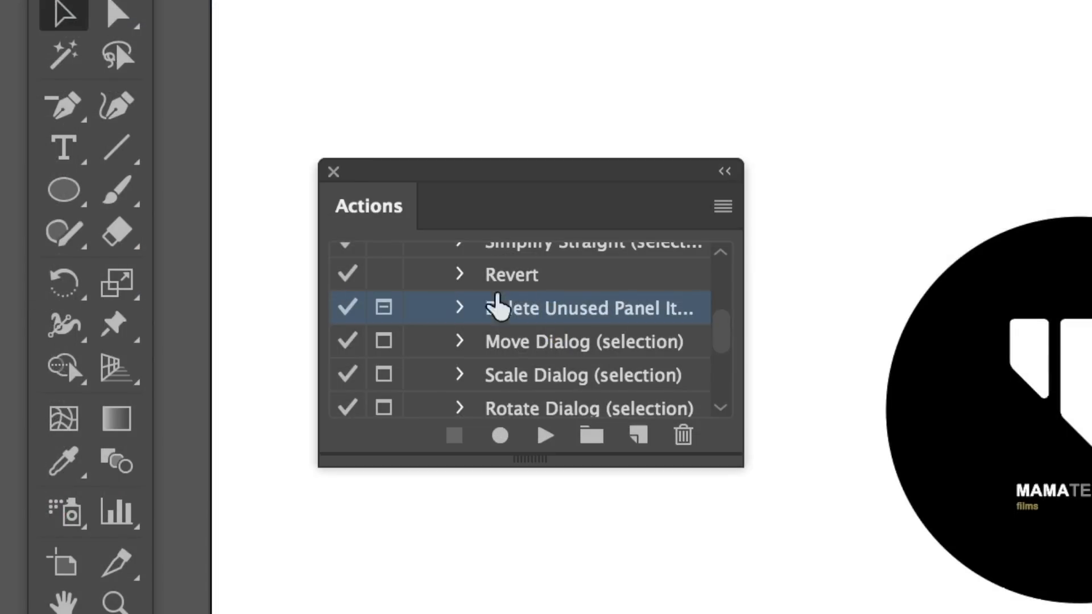
click(551, 445)
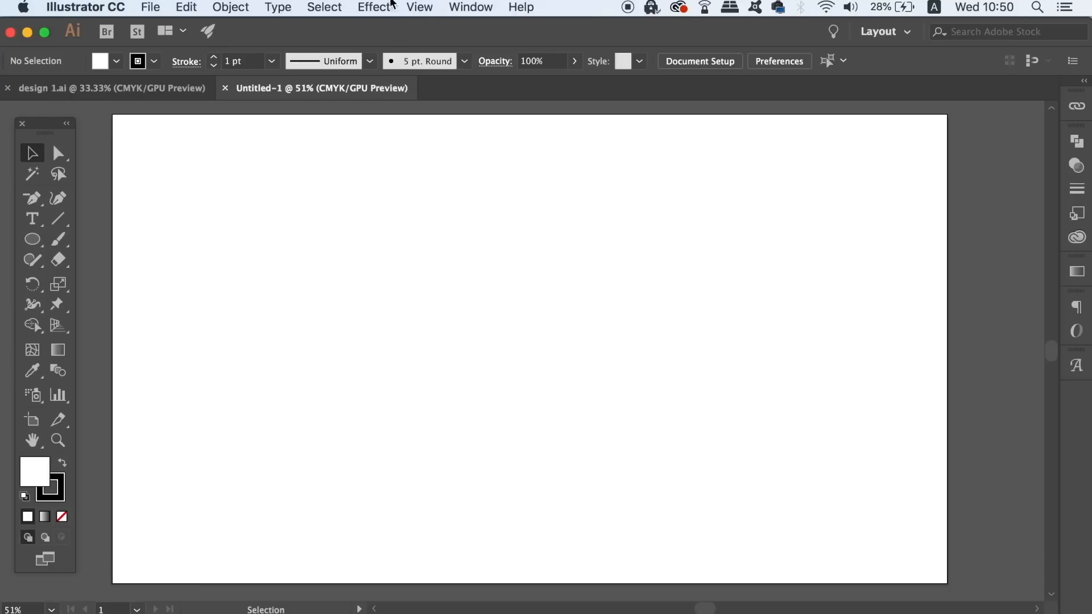
- Set the document raster effects resolution to Screen (72 ppi)
click(372, 8)
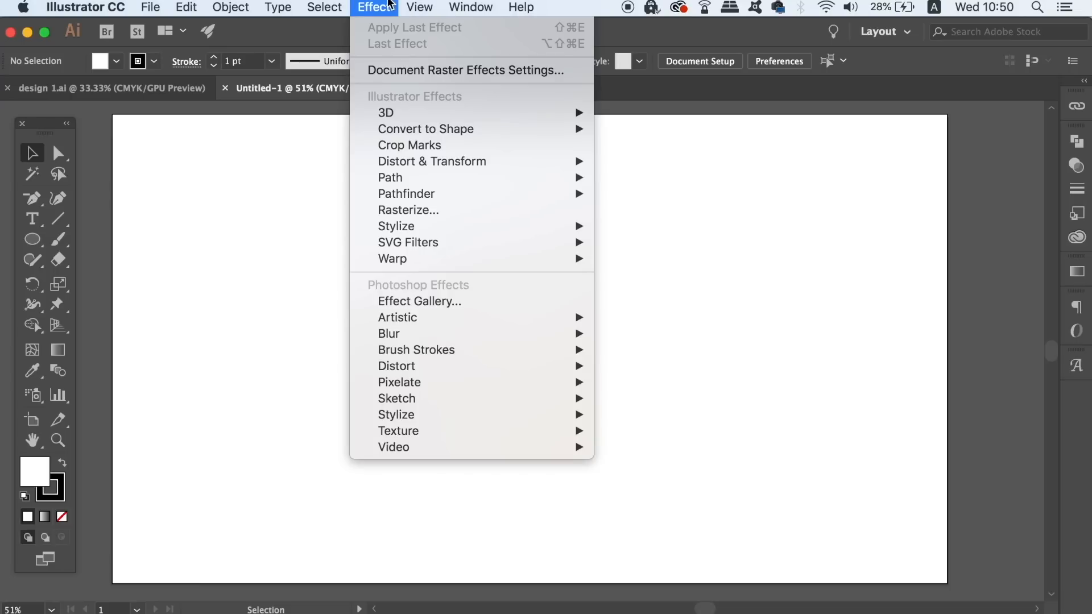
click(568, 74)
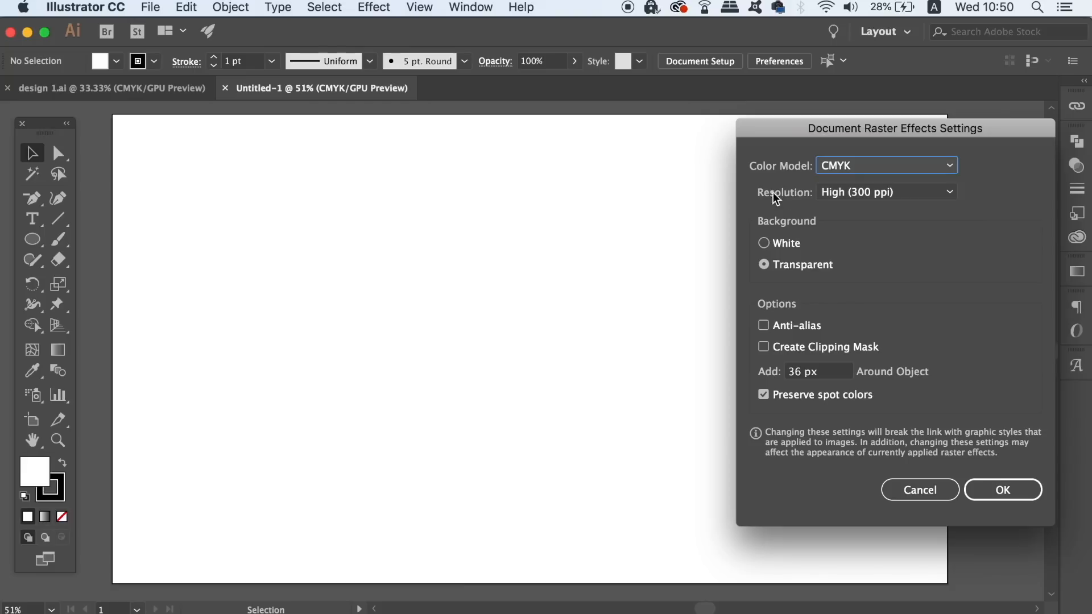
click(882, 197)
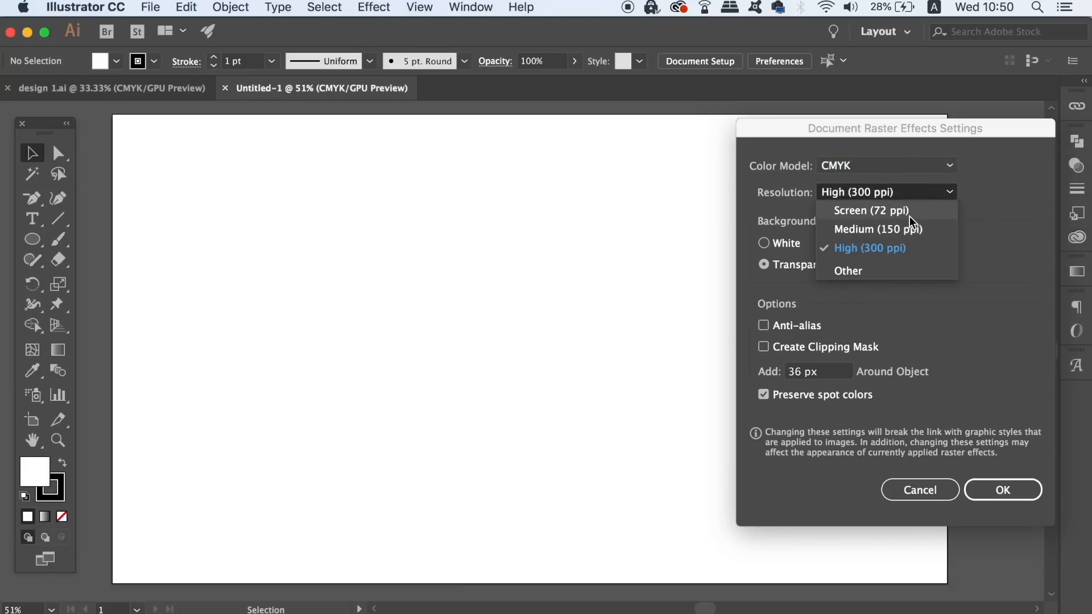
click(909, 216)
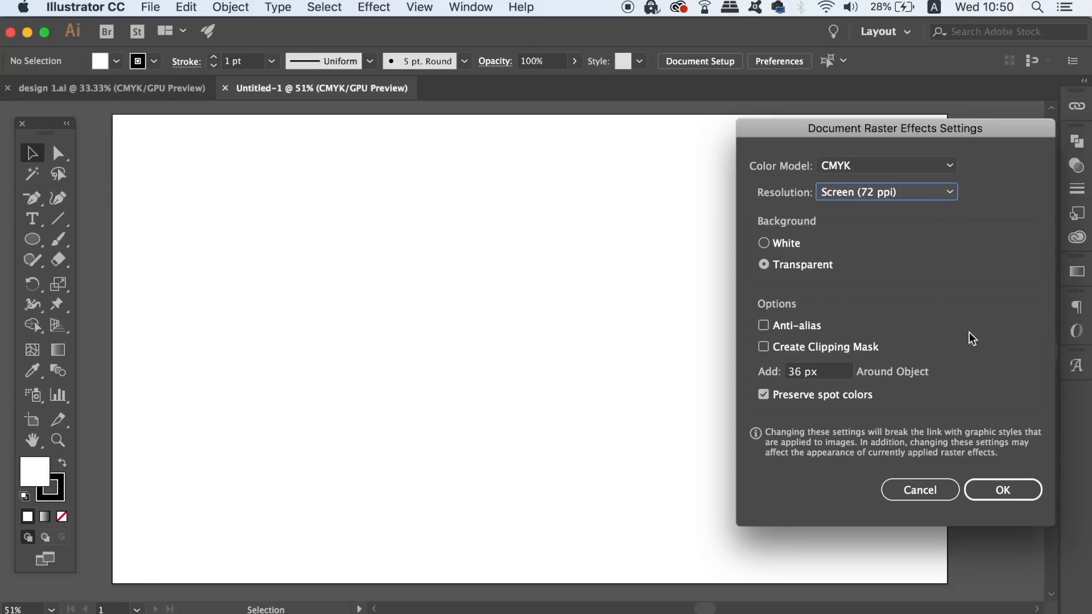
click(1002, 490)
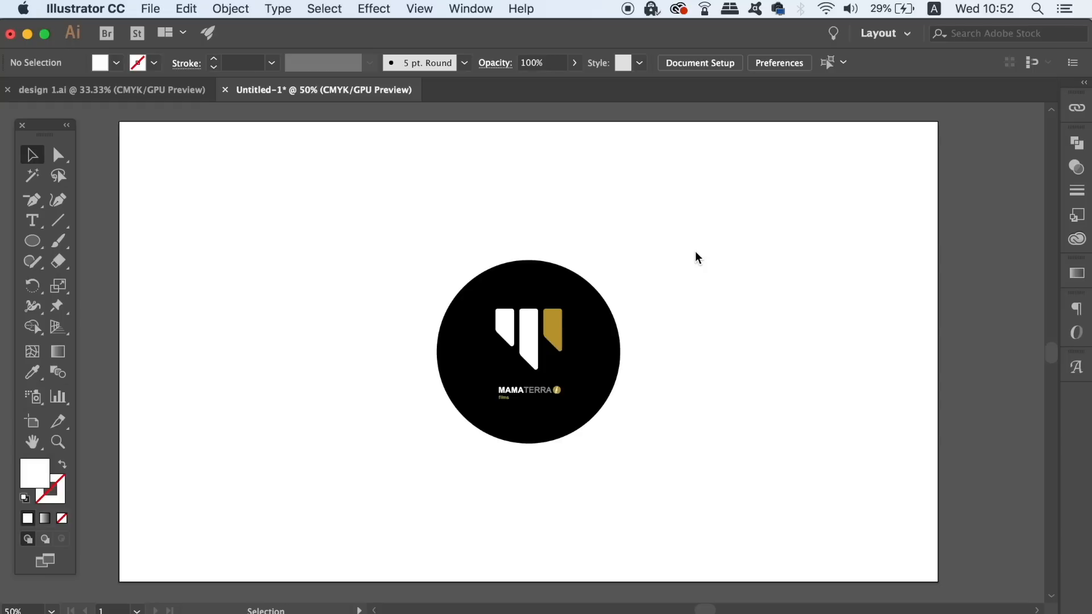
- Try simplifying all the logo's paths at 92% curve precision, with the preview and original outlines shown
drag(366, 192, 665, 423)
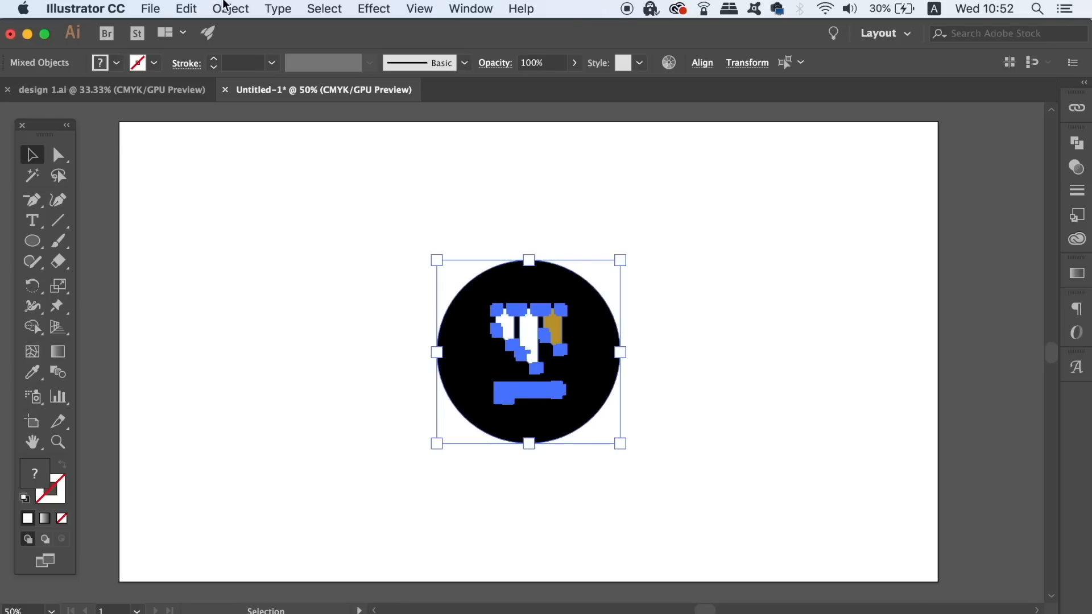
click(229, 9)
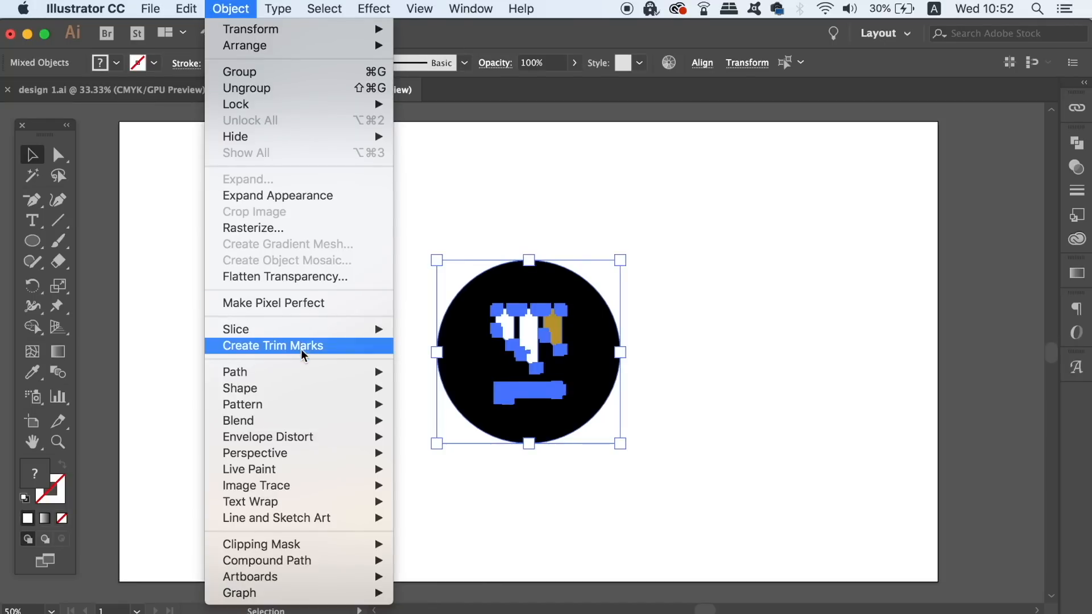
mouse_move(300, 373)
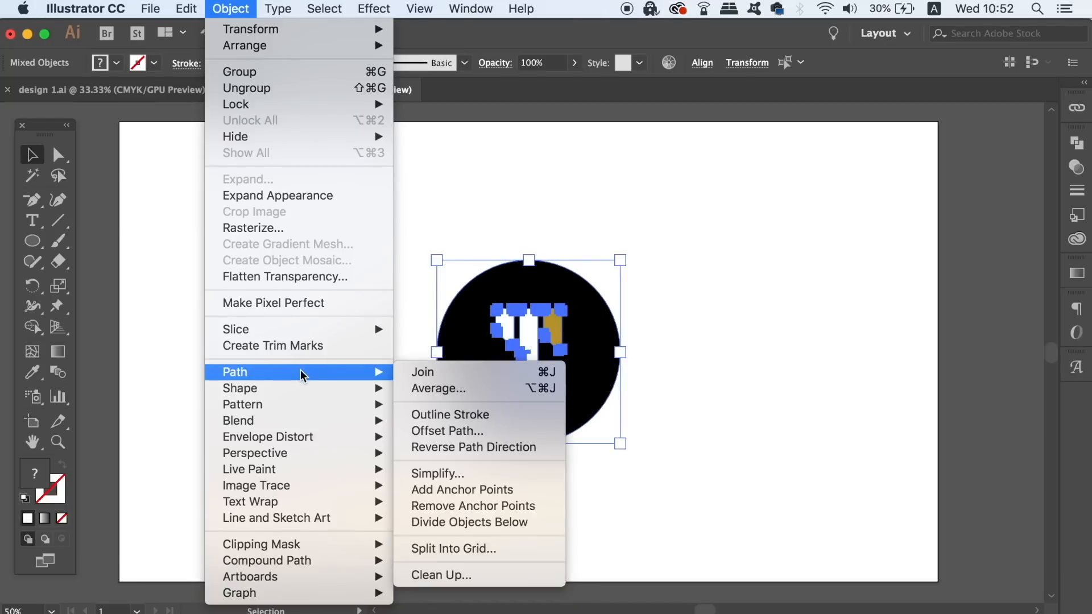
click(501, 478)
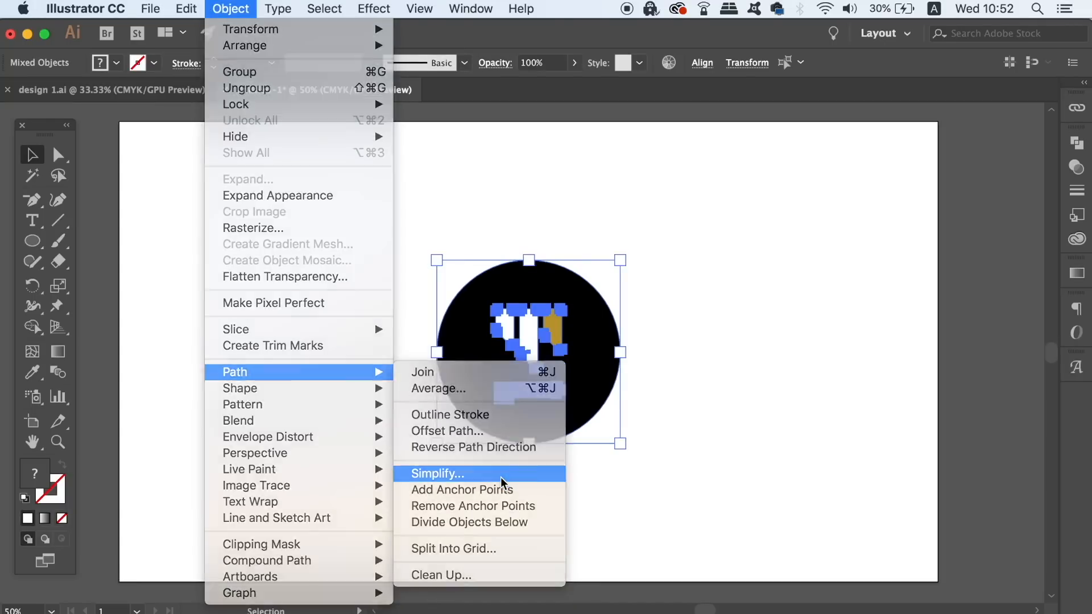
drag(866, 145, 809, 123)
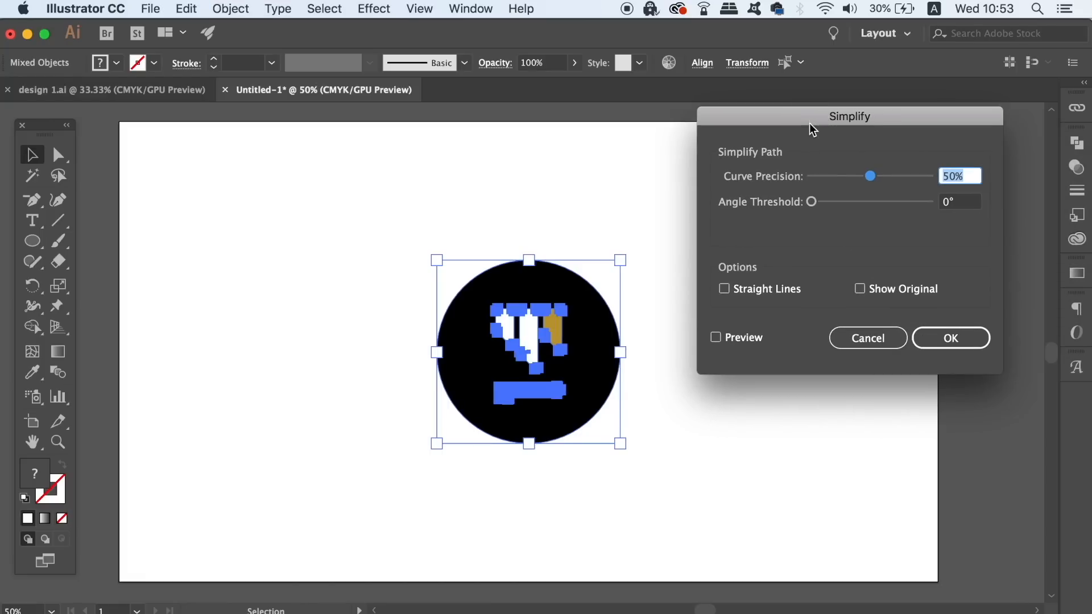
click(744, 338)
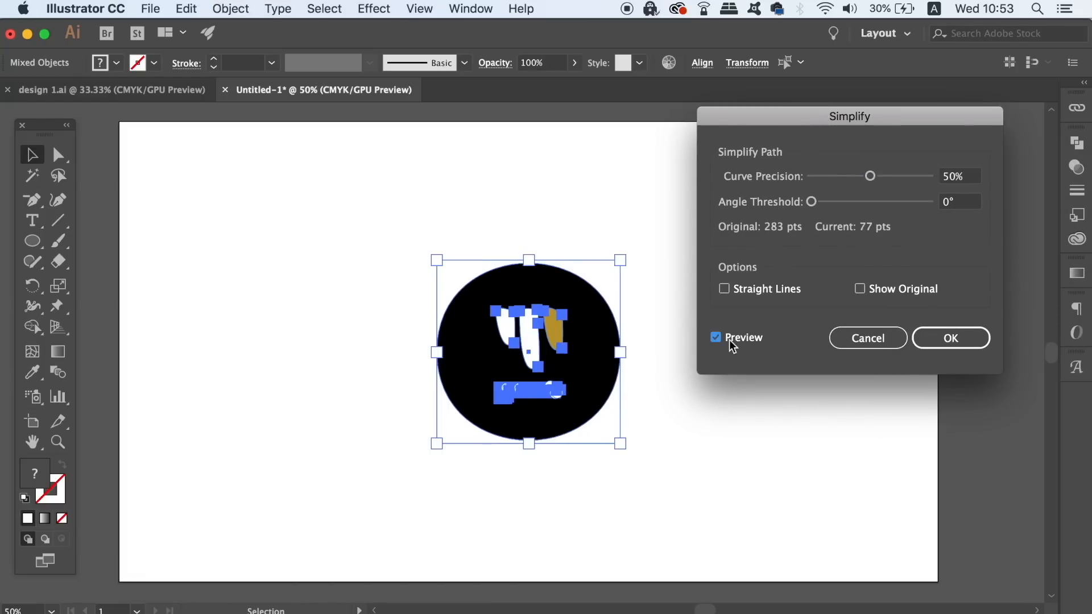
drag(929, 177, 919, 172)
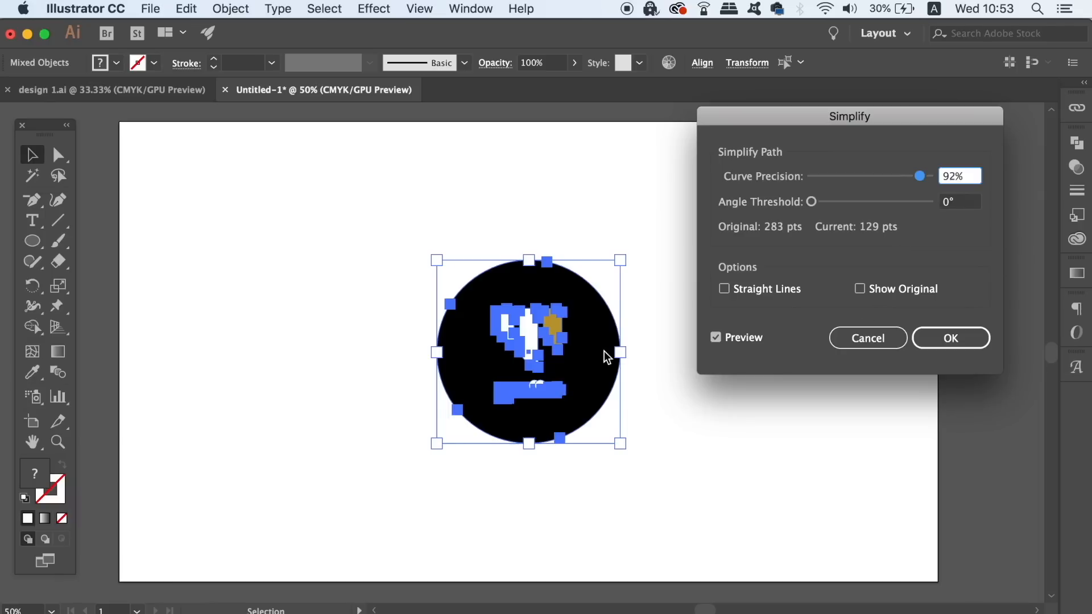
click(904, 288)
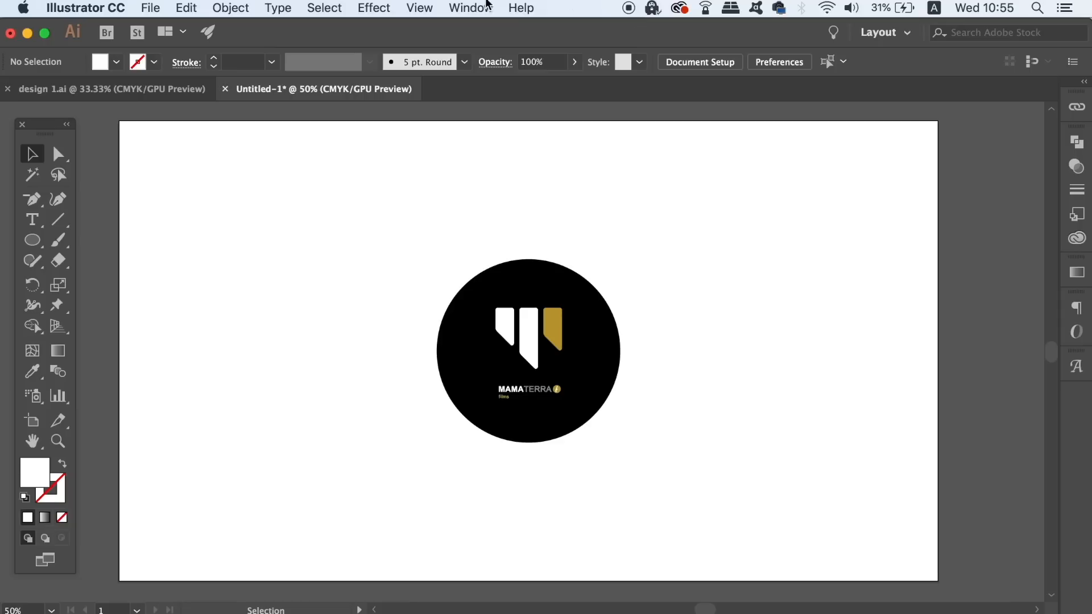
- Open the Symbols panel and place it clear of the logo artwork
click(471, 8)
scroll(590, 602, down, 3)
scroll(609, 602, down, 3)
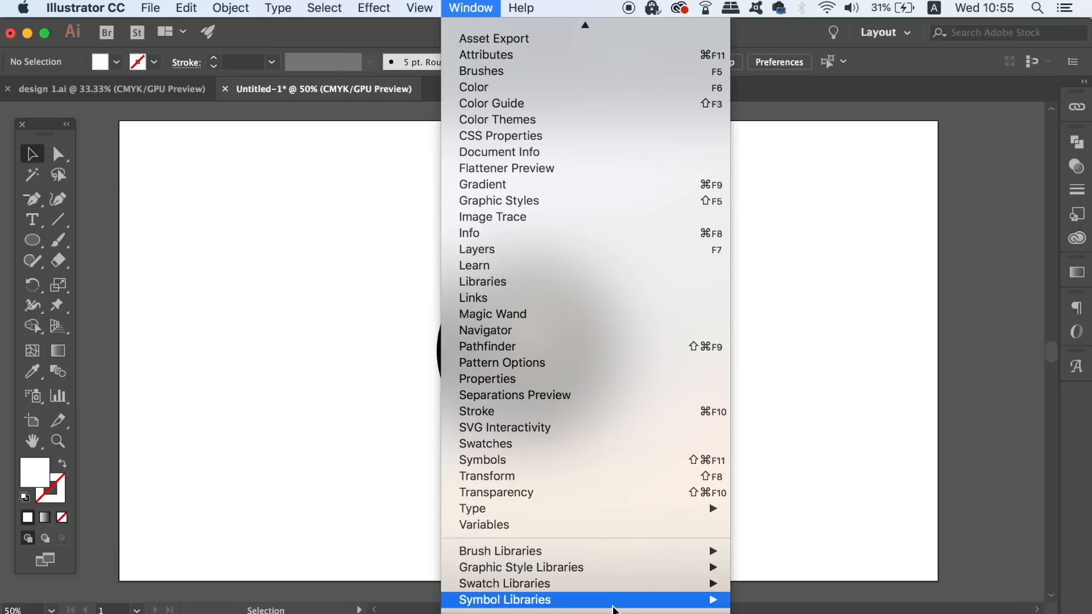
click(609, 460)
click(848, 211)
drag(847, 207, 895, 126)
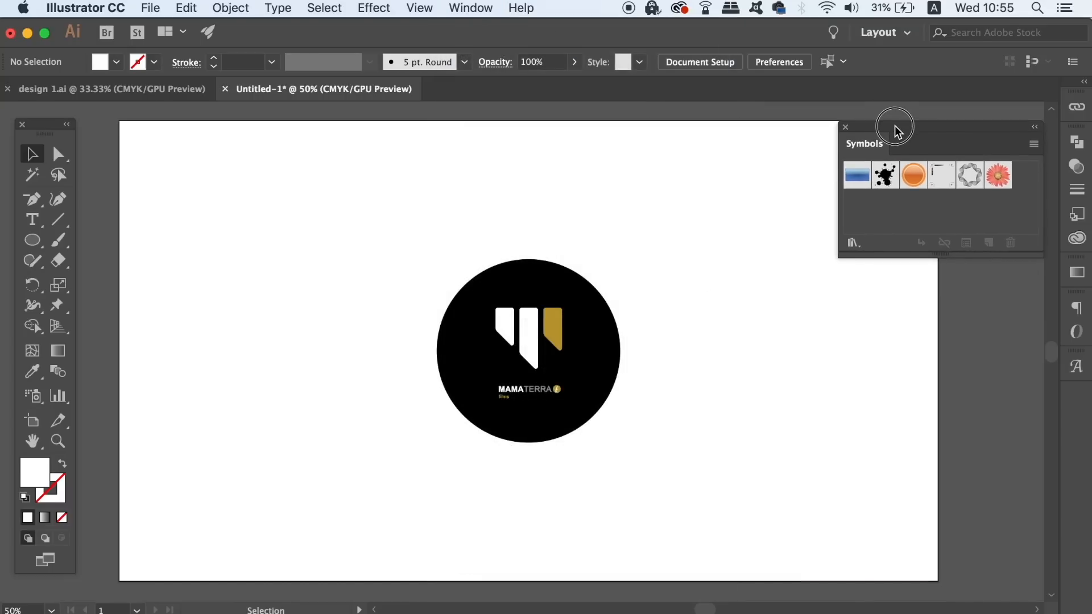
- Create a dynamic symbol named "m icon" from the three bars of the logo, leaving out the black circle
drag(421, 226, 607, 349)
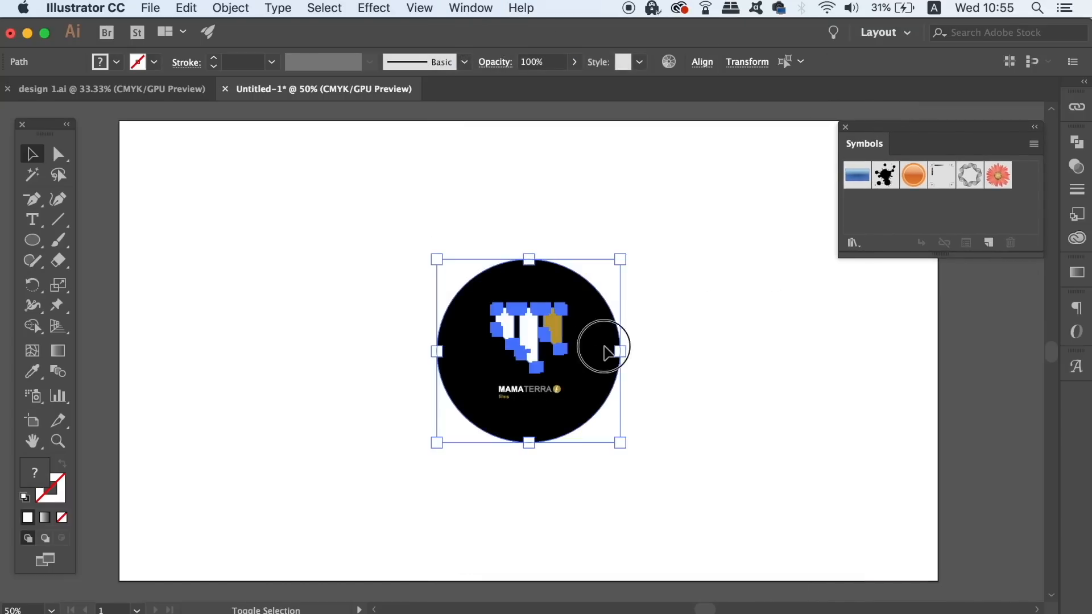
shift+click(606, 349)
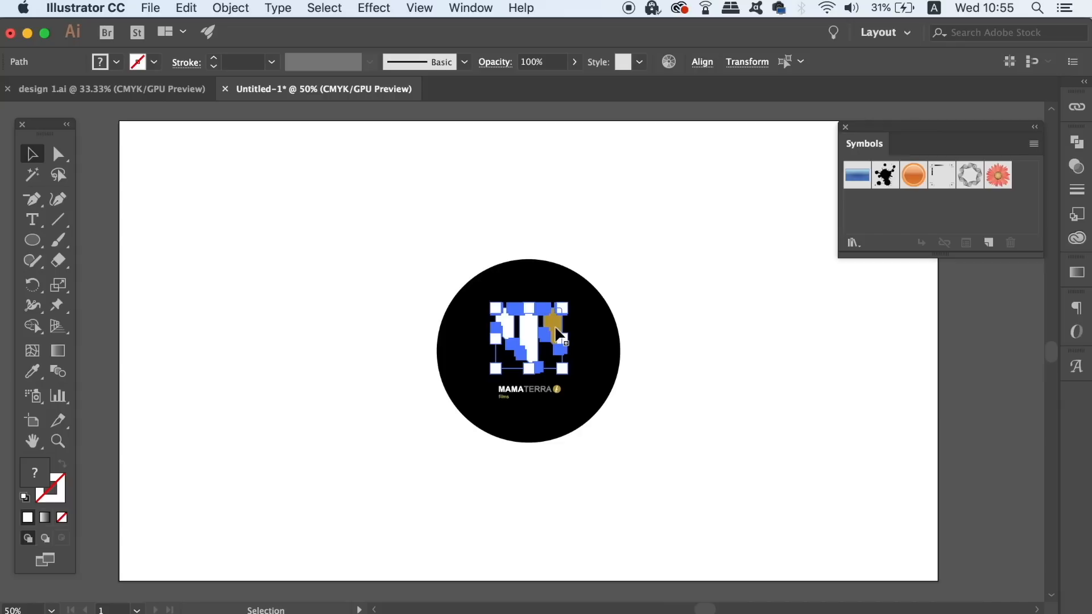
click(1033, 144)
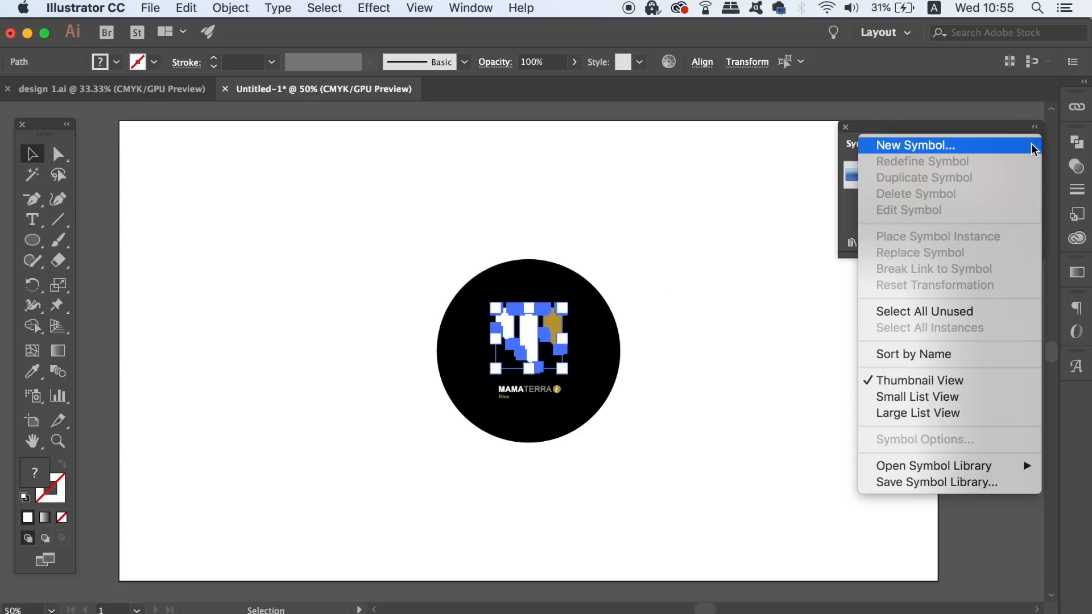
click(967, 146)
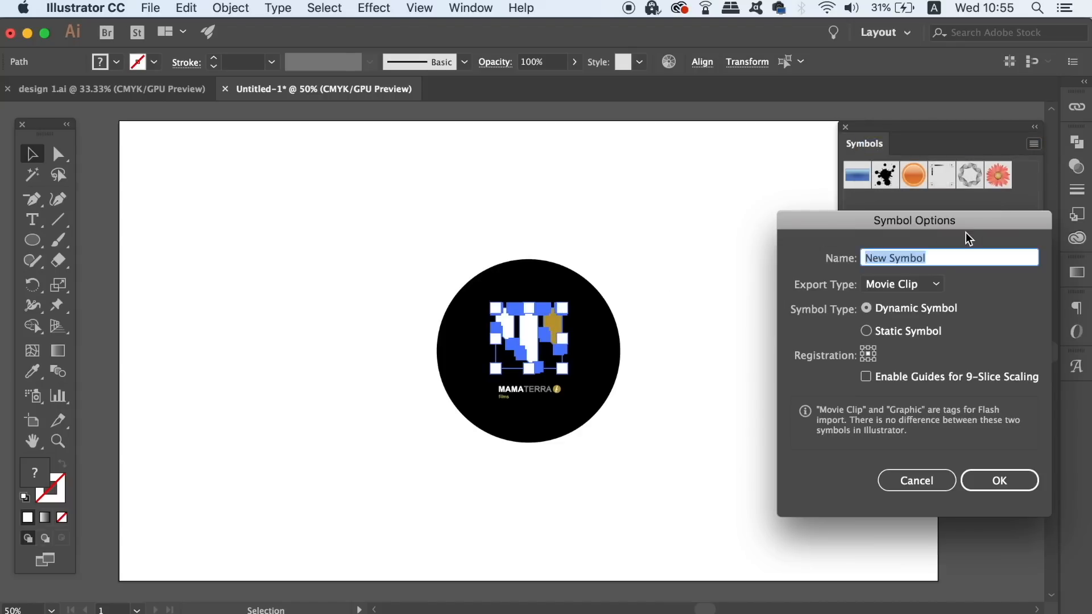
text(m icon)
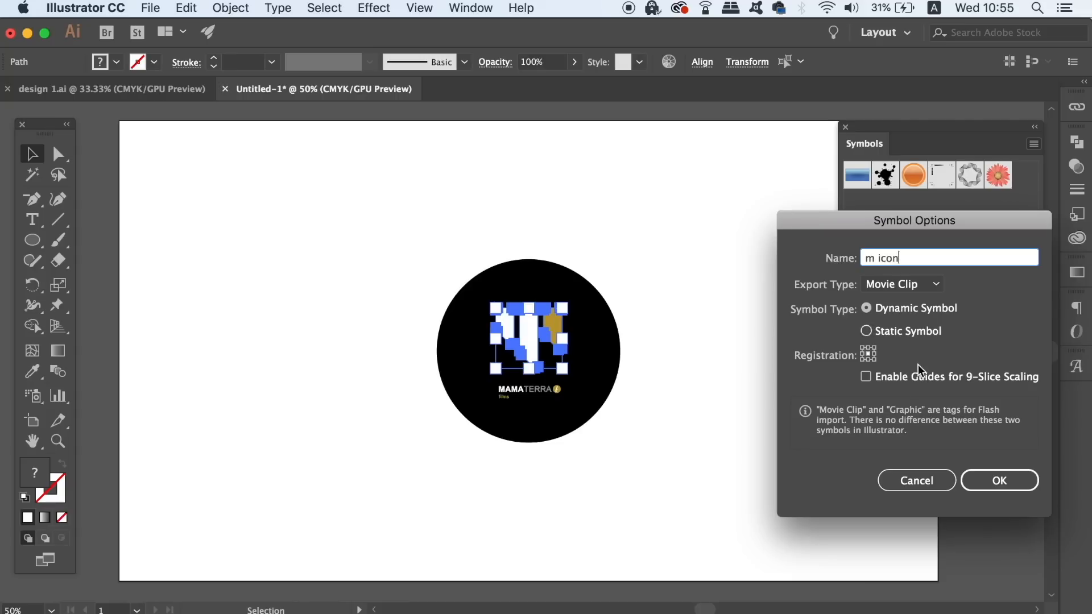
click(1030, 488)
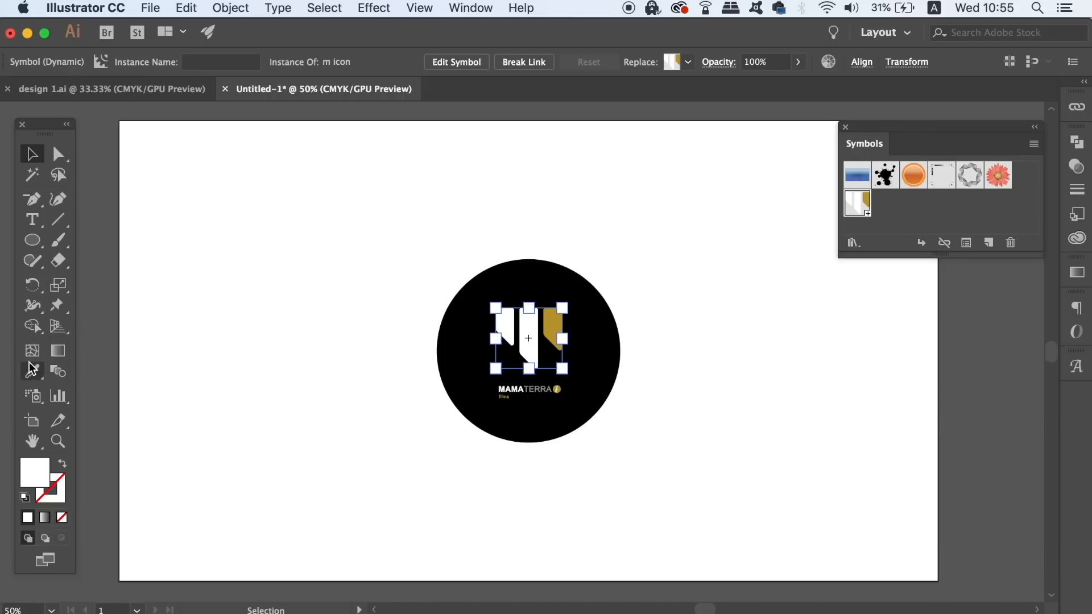
- Spray several instances of the m icon symbol around the artboard with the Symbol Sprayer
drag(30, 395, 76, 403)
click(229, 246)
click(365, 178)
click(280, 368)
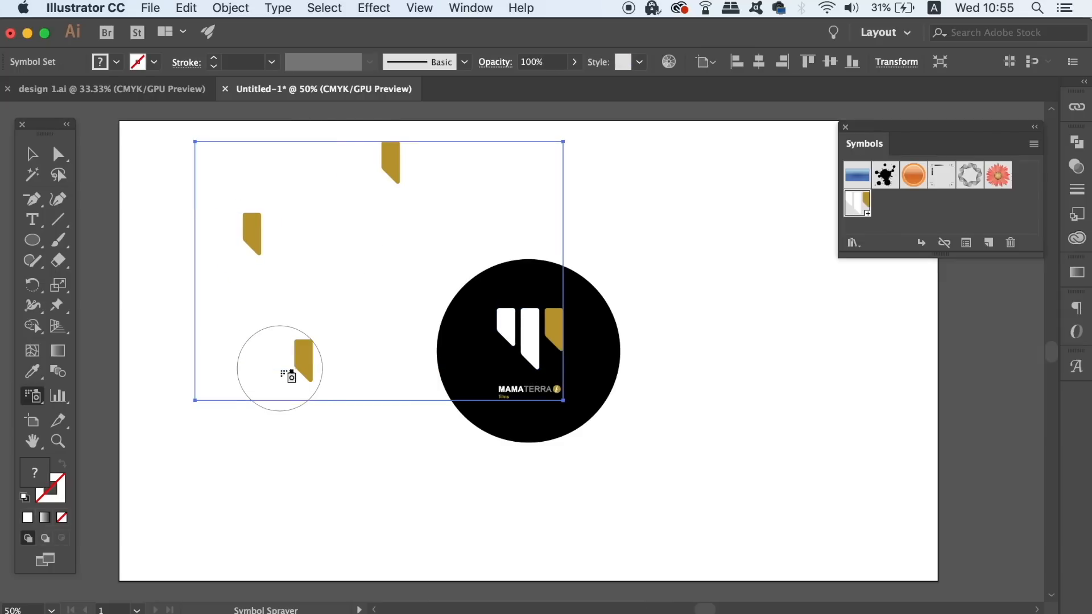
click(459, 355)
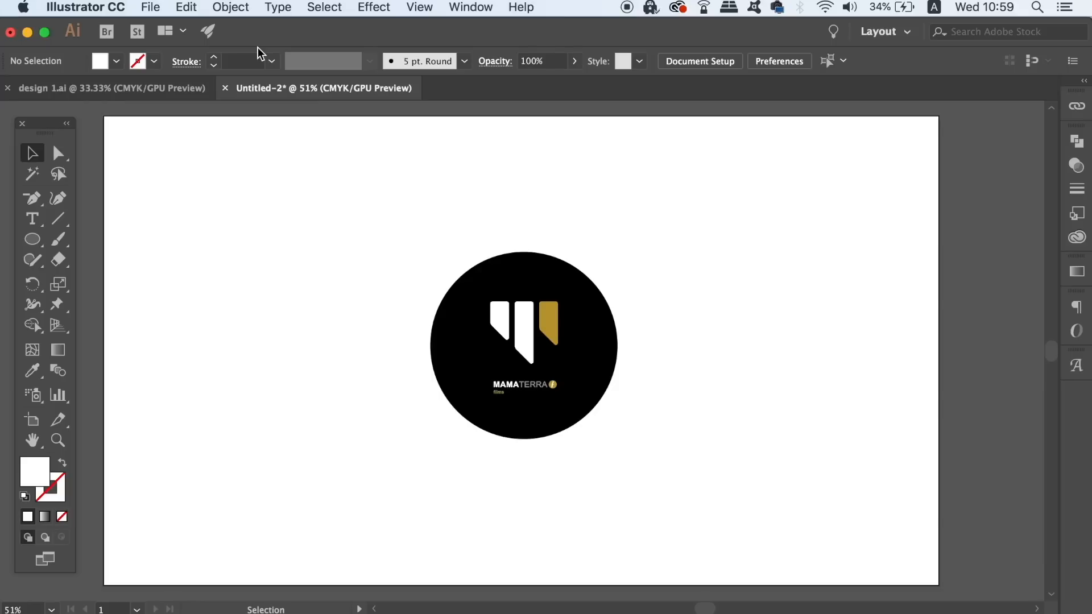
- Set up saving Untitled-2.ai to the Desktop in Adobe Illustrator format with Create PDF Compatible File turned off
click(160, 6)
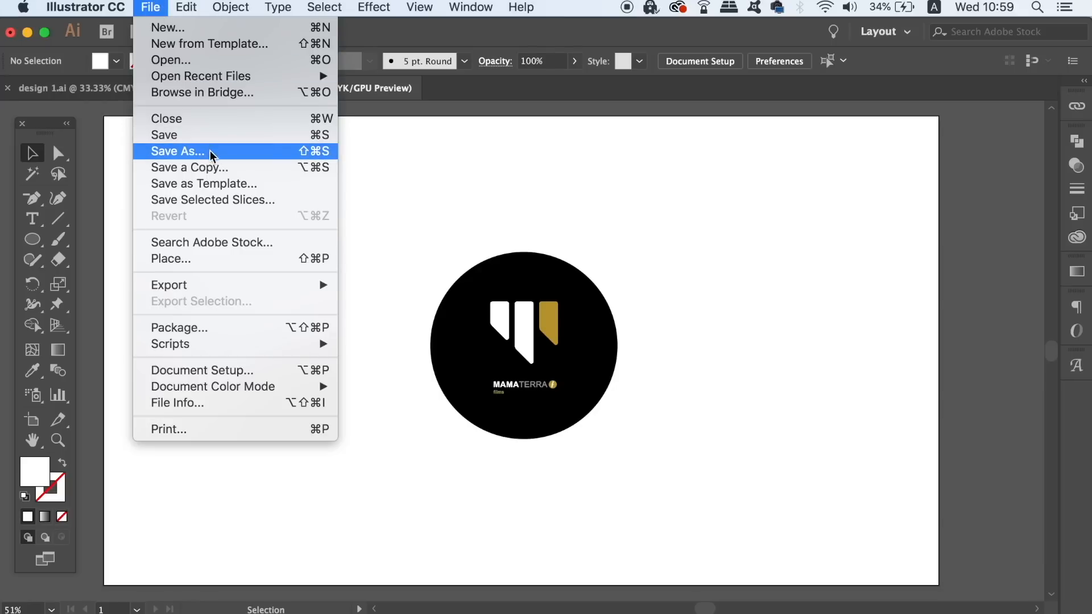
click(266, 157)
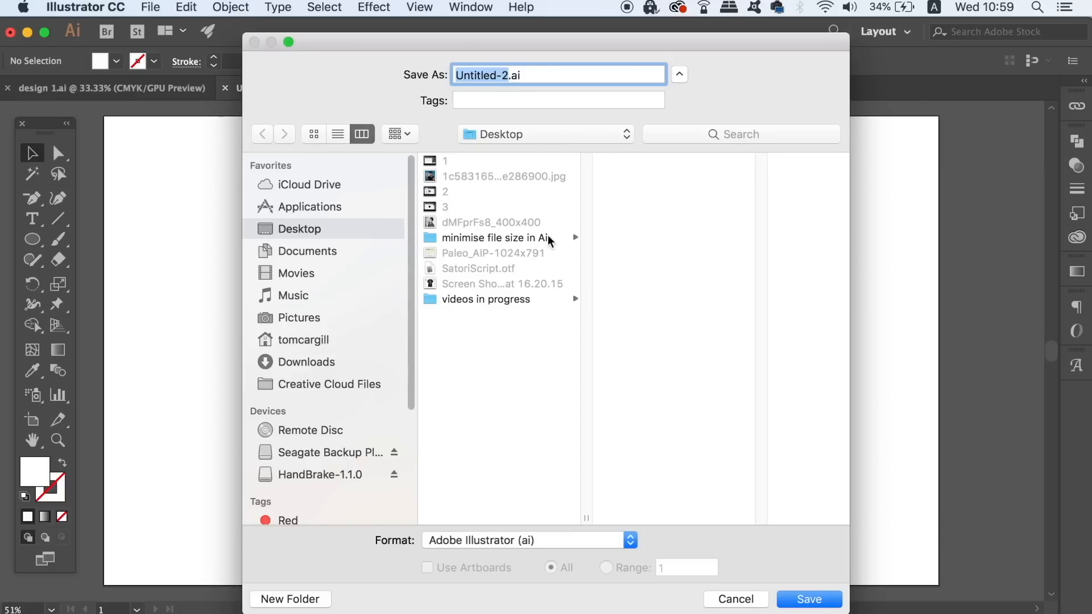
click(825, 602)
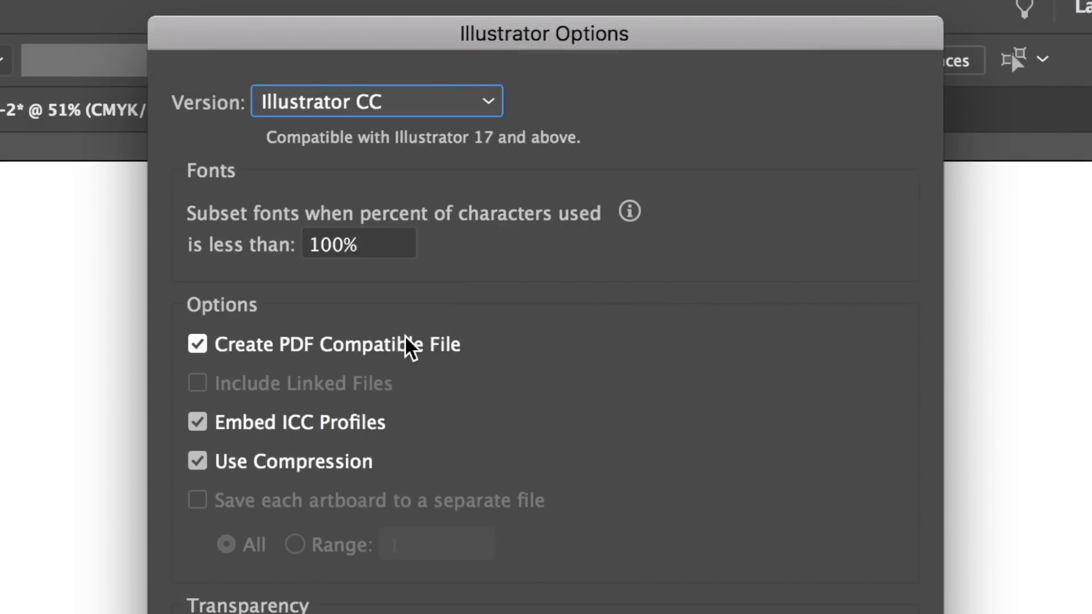
click(407, 348)
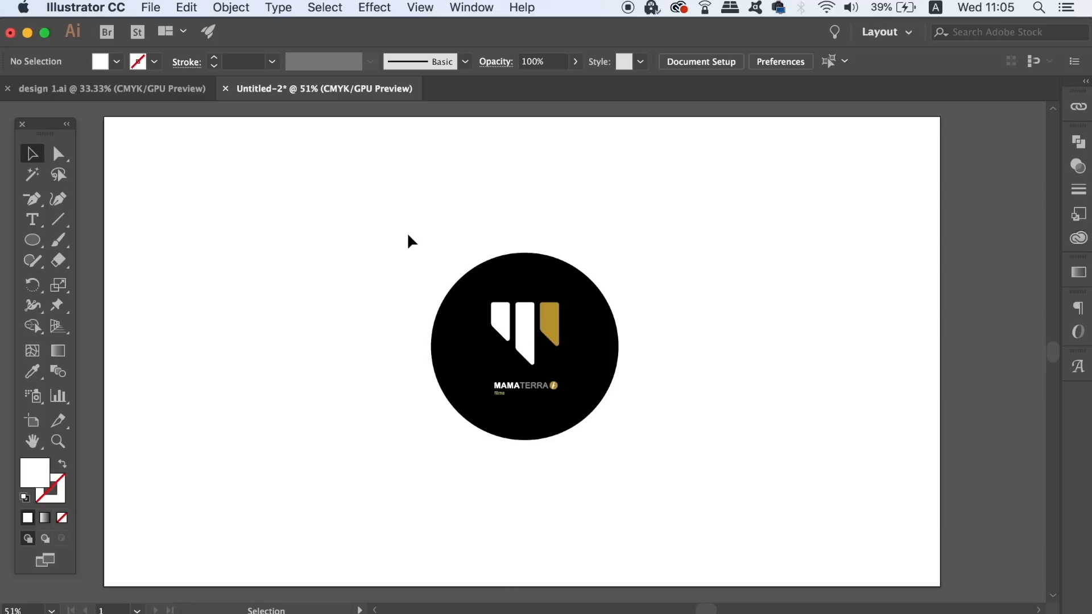
- Set up Flatten Transparency for the whole logo with the Medium Resolution preset and preview turned on
drag(661, 432, 681, 445)
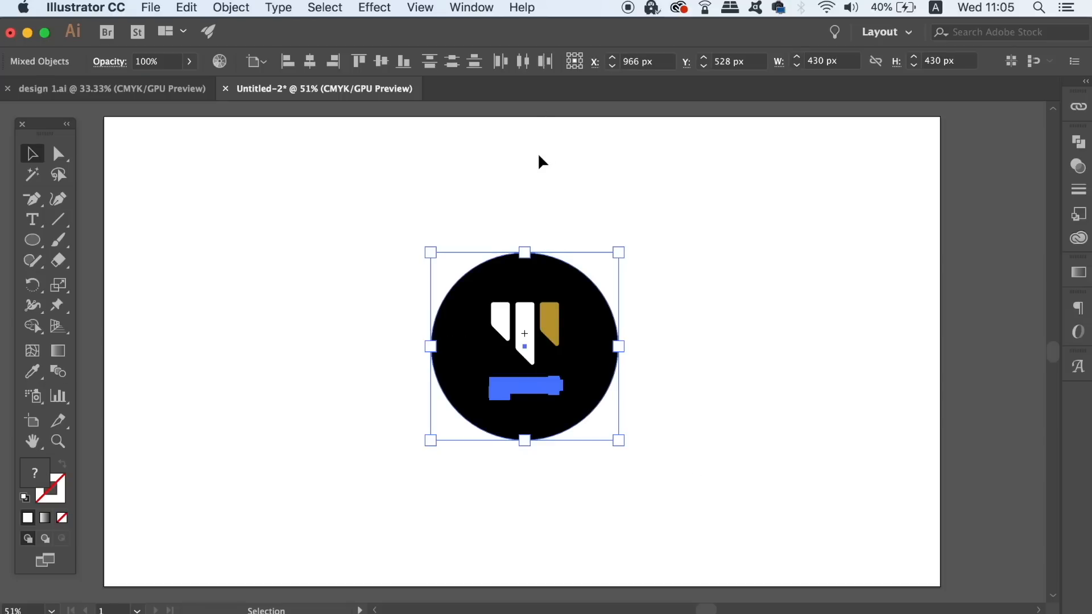
click(231, 7)
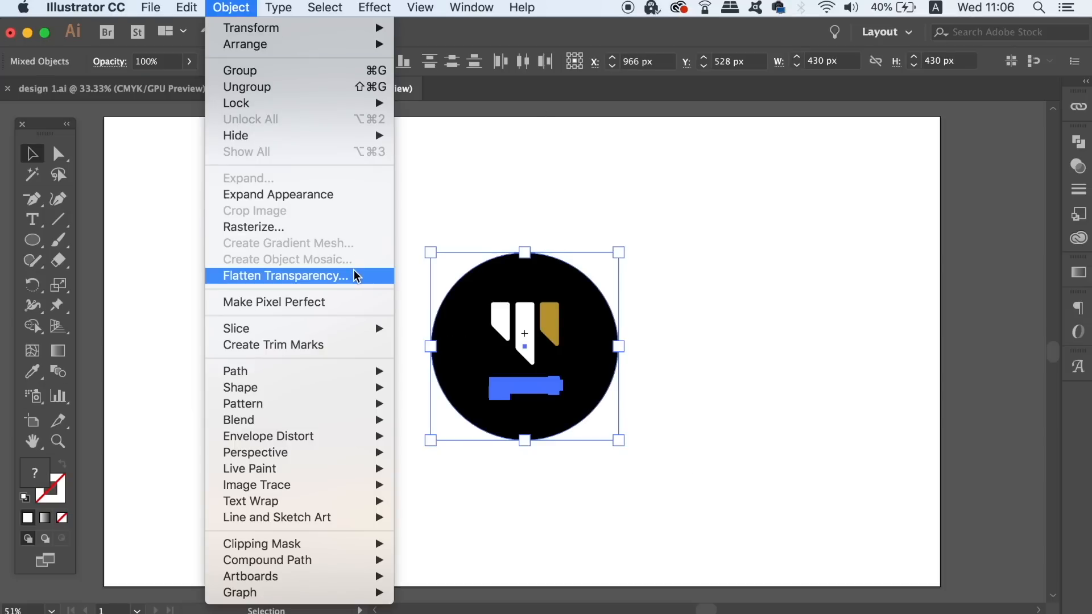
click(378, 278)
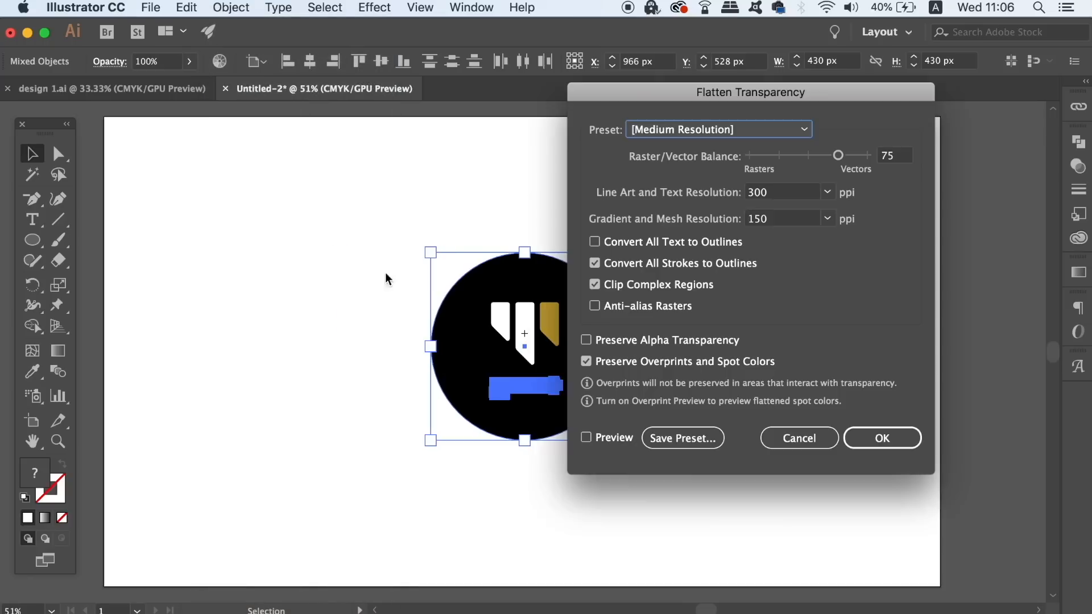
drag(709, 93, 838, 126)
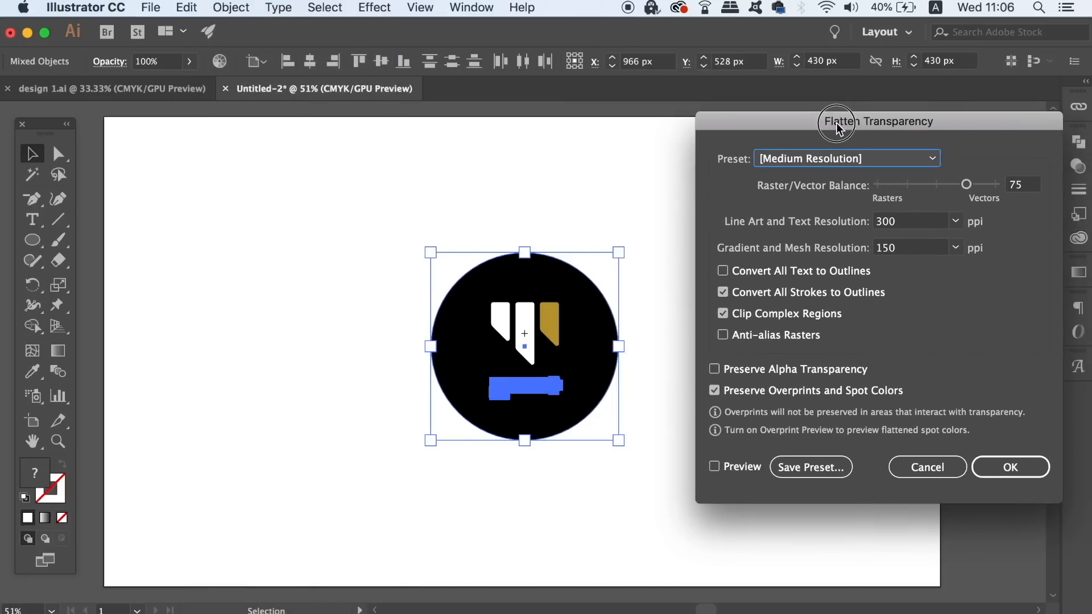
click(738, 470)
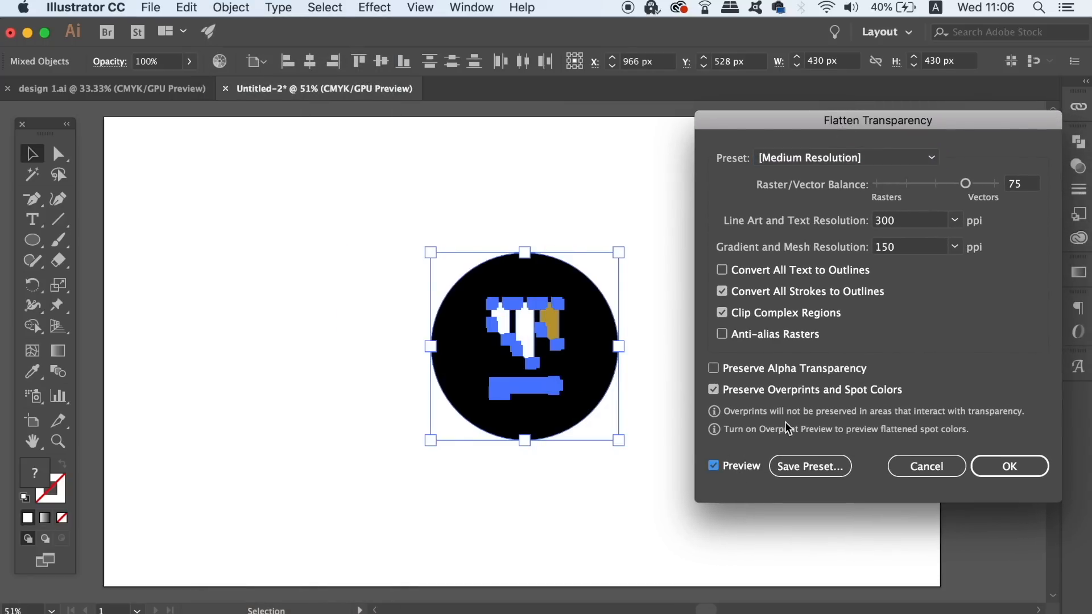